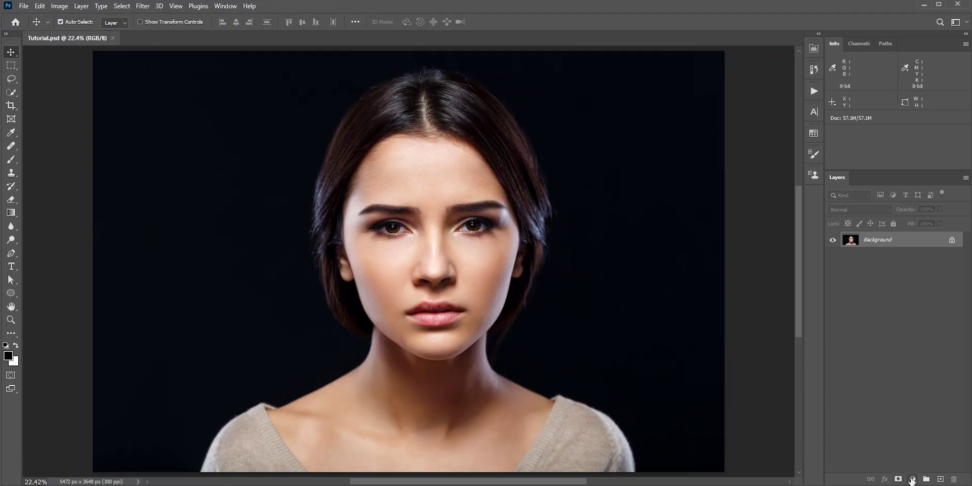
Step: Duplicate the Background as a smart-object Layer 1 and open it in the Camera Raw Filter
left_click(913, 479)
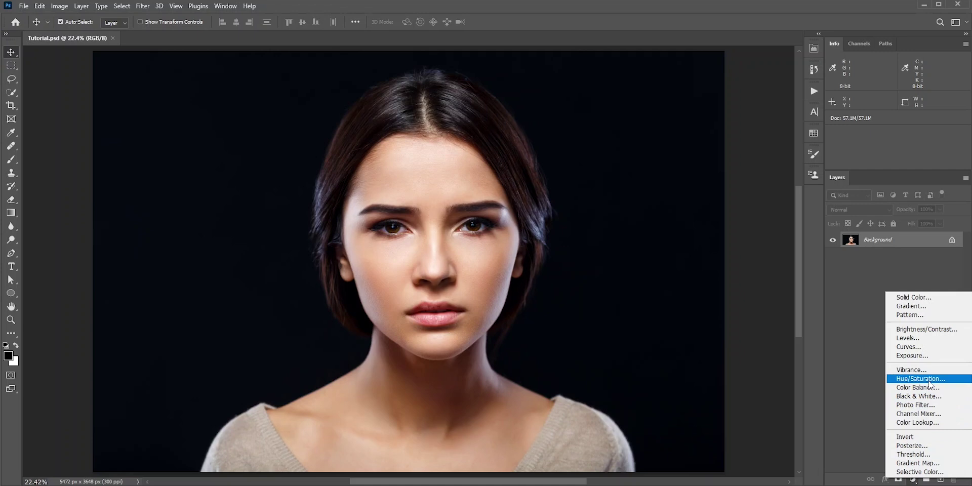
left_click(755, 347)
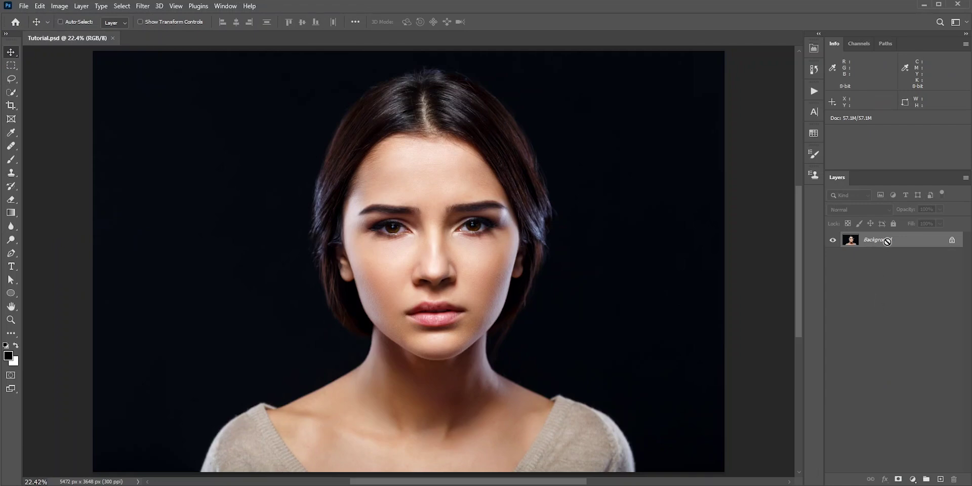
key("ctrl+j")
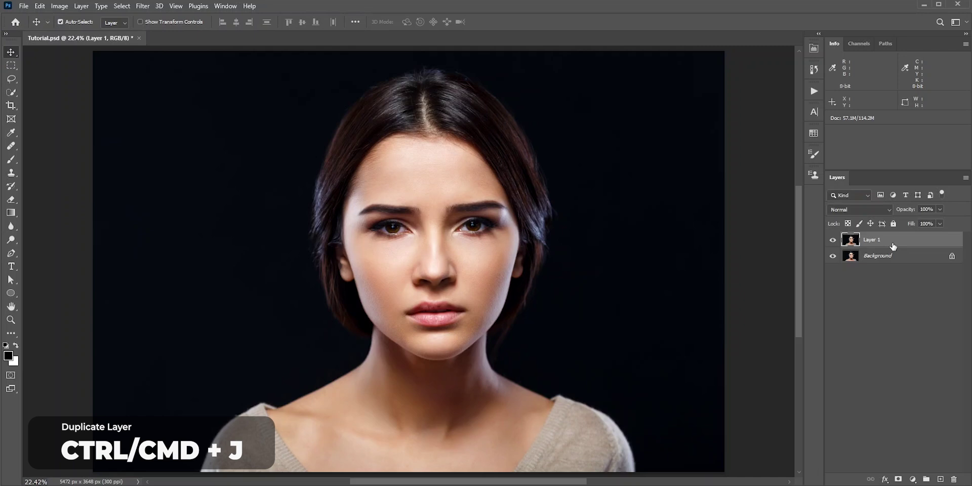
right_click(898, 242)
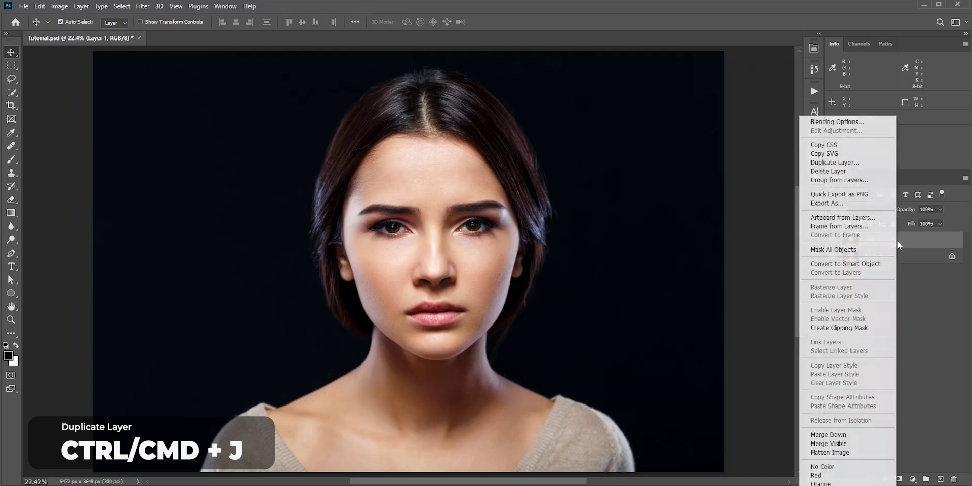
left_click(861, 266)
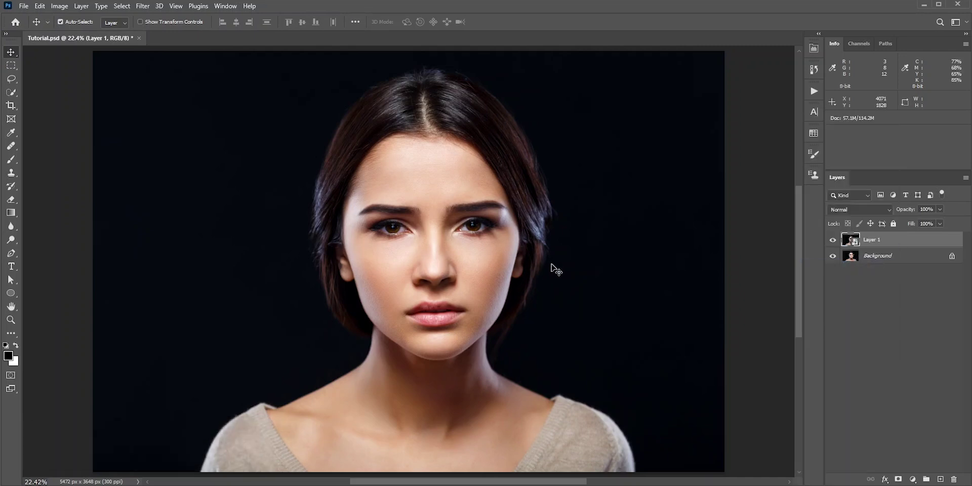
left_click(143, 6)
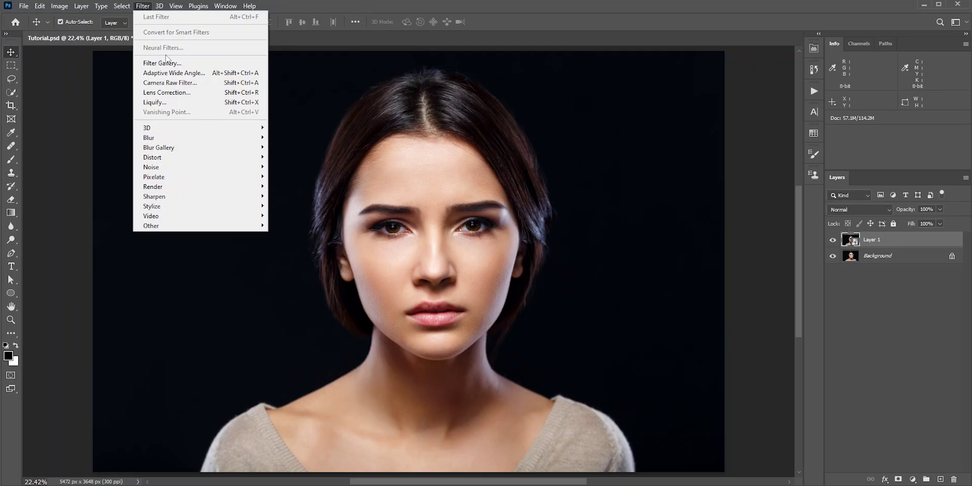
left_click(168, 85)
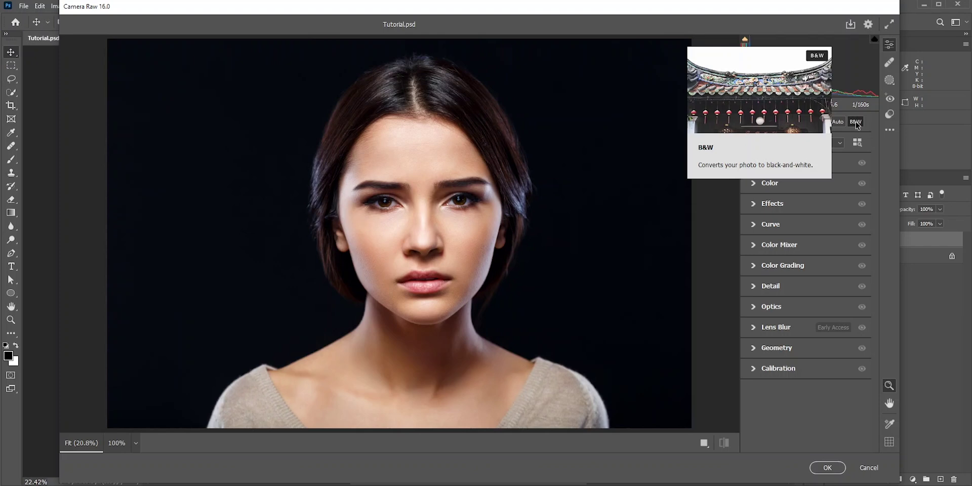
left_click(891, 116)
left_click_drag(874, 190, 875, 209)
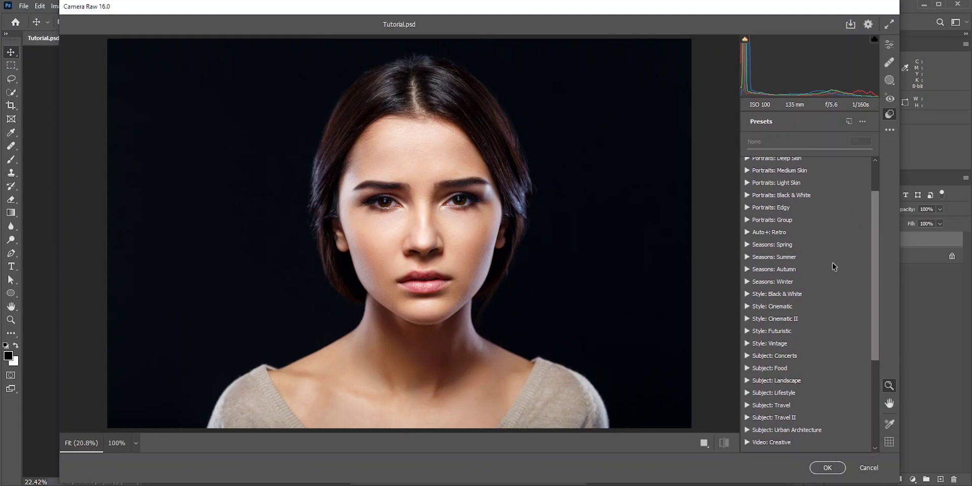
left_click(747, 294)
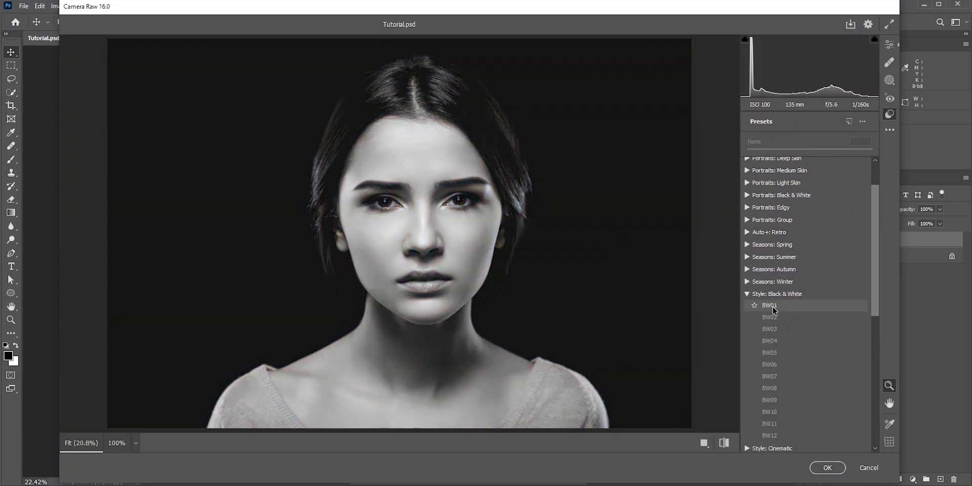
left_click(748, 294)
left_click_drag(876, 277, 878, 335)
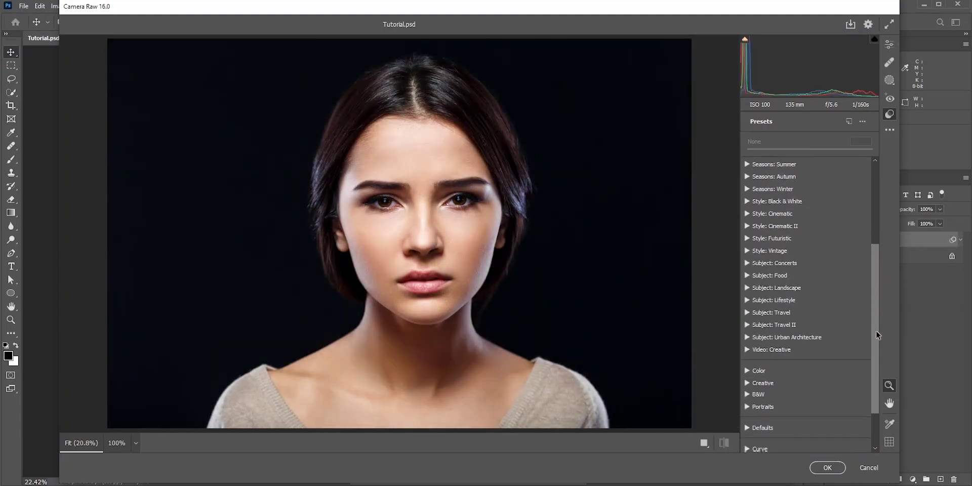
left_click(758, 383)
scroll(876, 351, "down", 3)
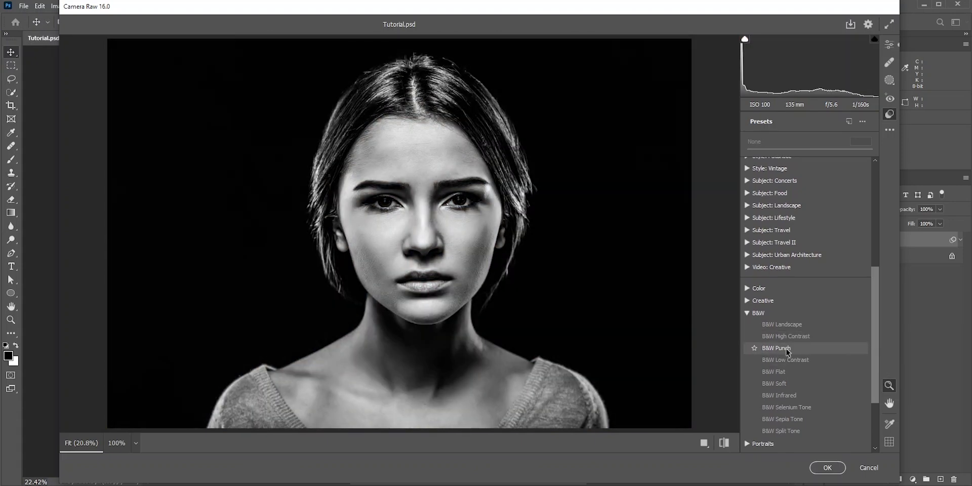
left_click(746, 314)
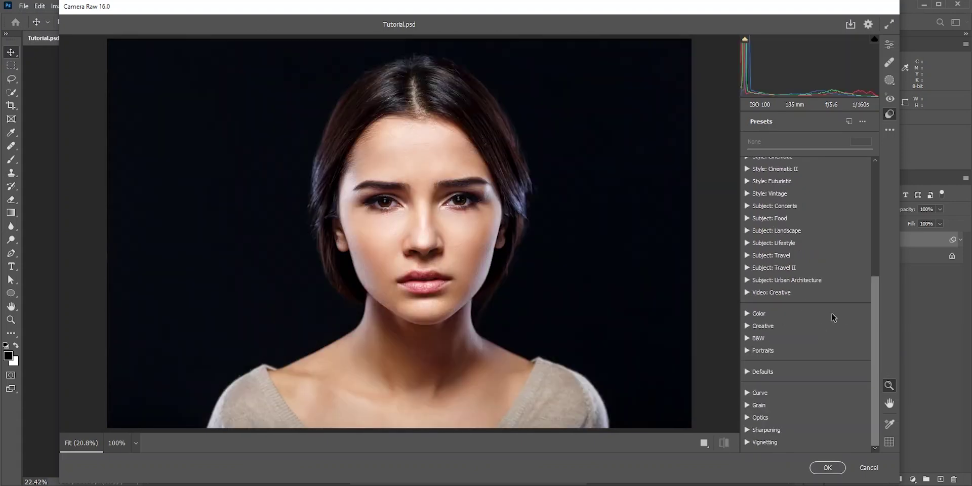
left_click_drag(876, 314, 876, 172)
left_click(890, 44)
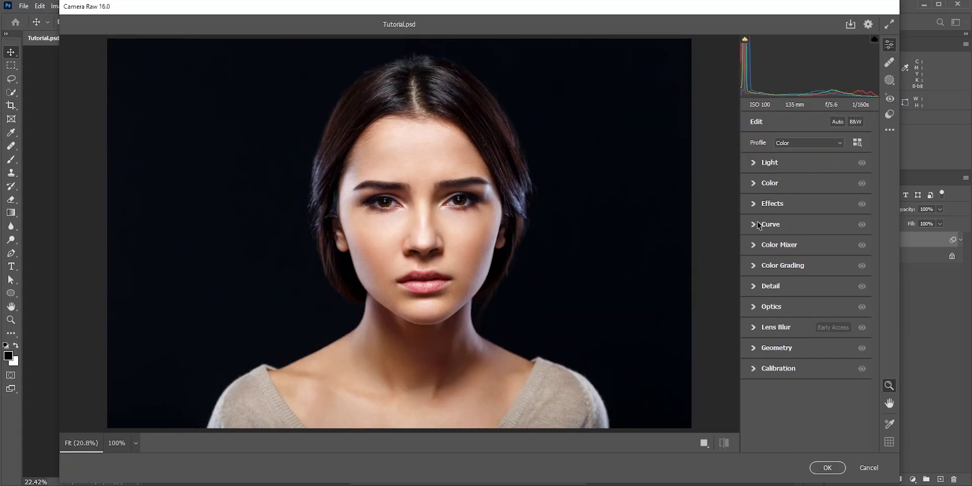
Step: Convert the portrait to black and white in Camera Raw, leaving saturation at default
left_click(755, 183)
left_click_drag(807, 269, 751, 271)
double_click(752, 269)
left_click(755, 183)
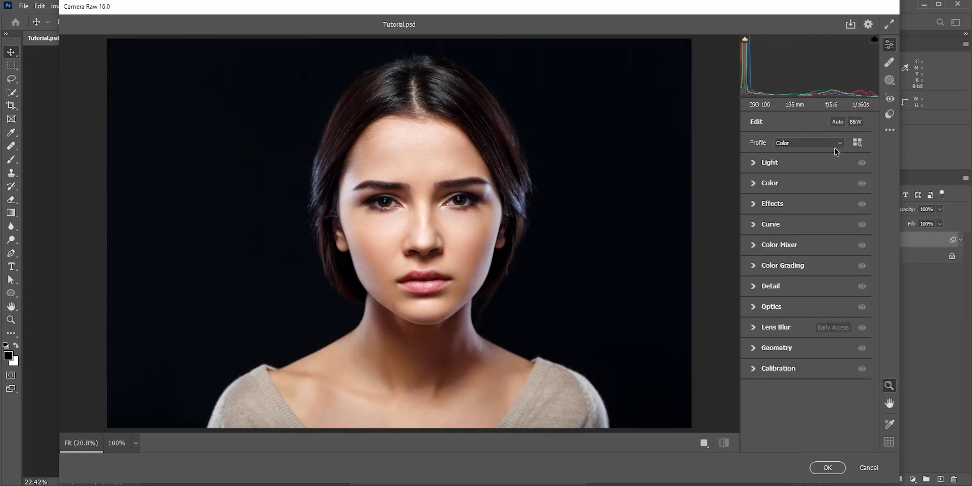
left_click(856, 122)
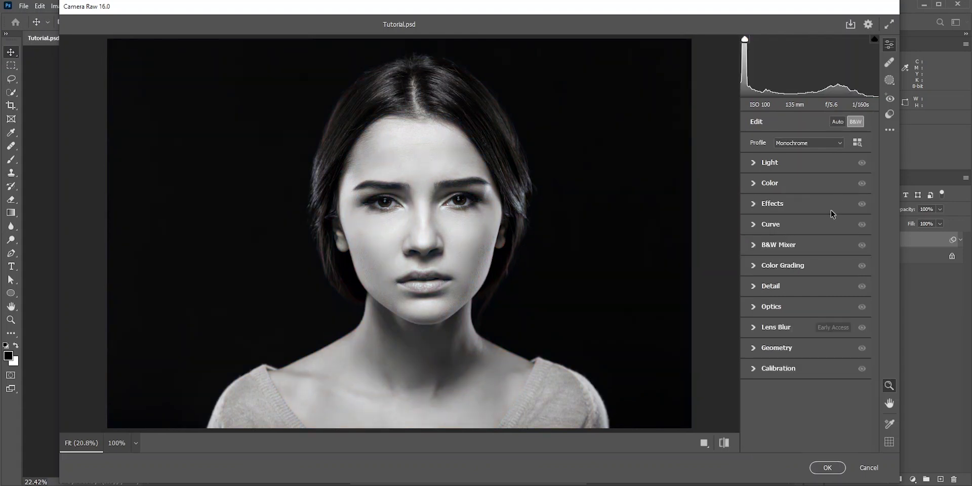
Step: Set Light to Exposure +0.50, Contrast +9, Highlights +2, Shadows -26, Whites -53, Blacks +8
left_click(754, 162)
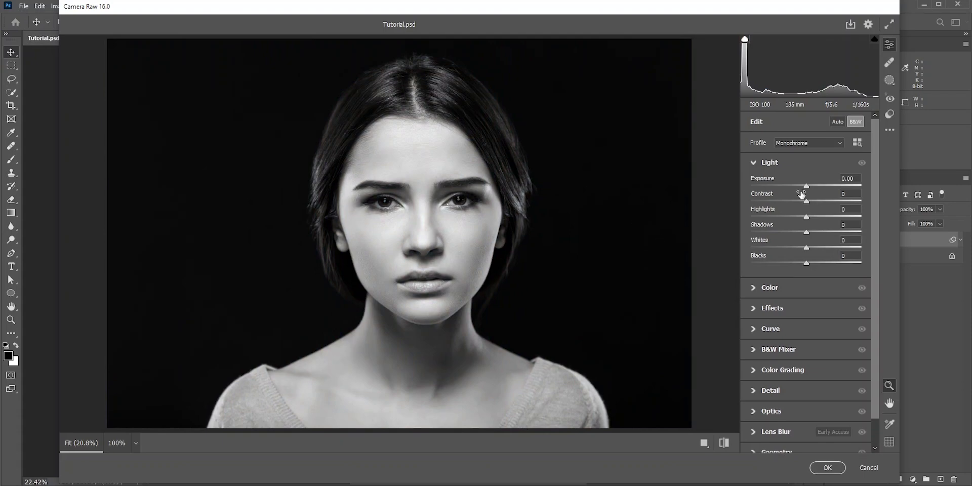
left_click_drag(807, 187, 813, 219)
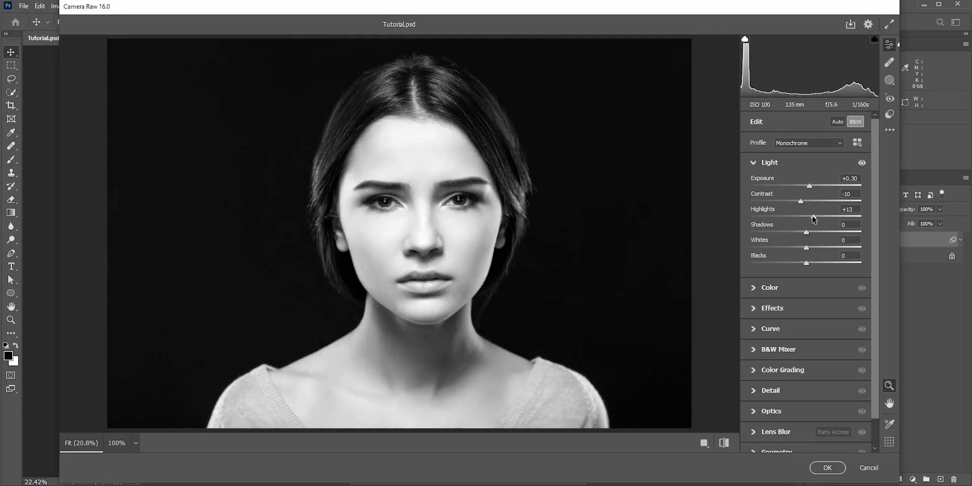
left_click_drag(807, 235, 811, 266)
left_click_drag(810, 187, 807, 217)
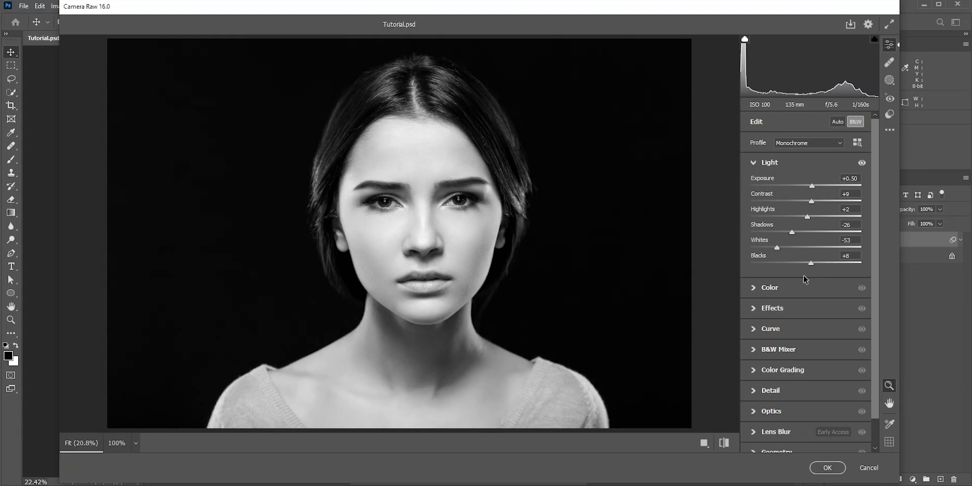
Step: Add Effects of Texture +23, Clarity +40 and Grain 59, comparing with the effects toggled off
left_click(760, 308)
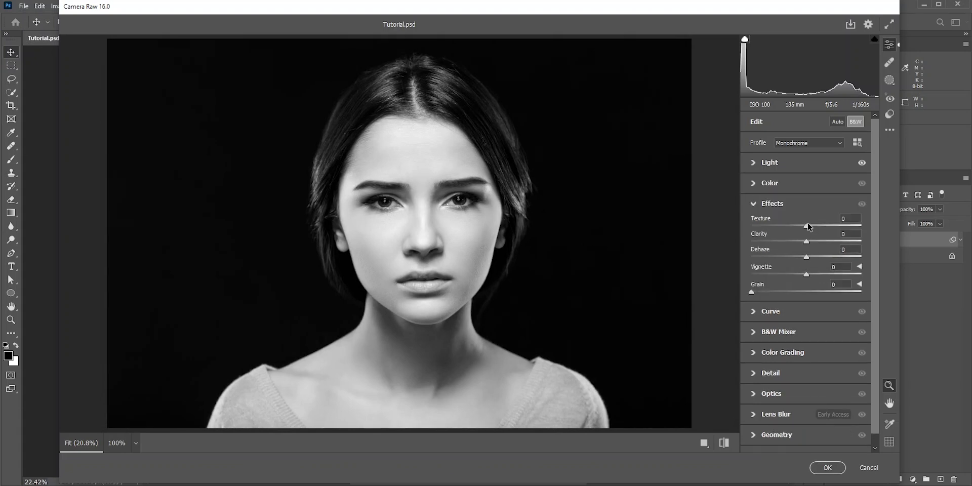
left_click_drag(809, 226, 832, 244)
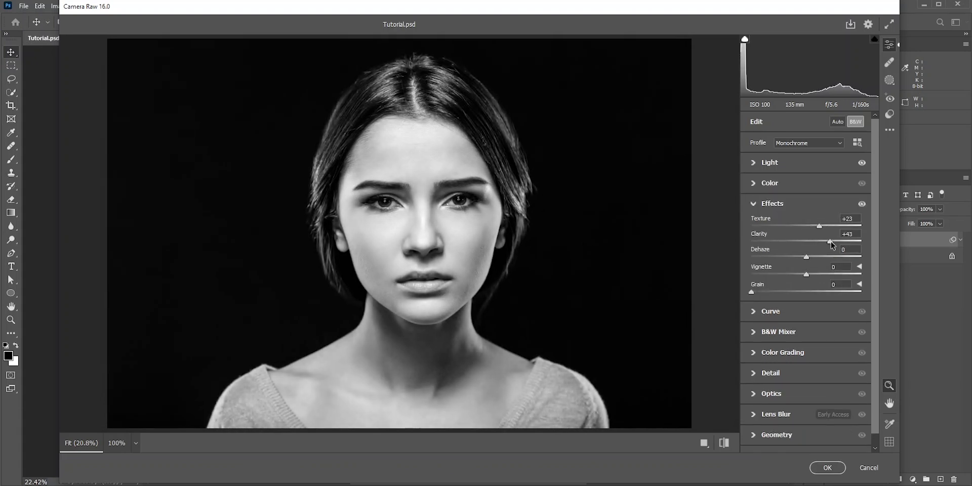
left_click(862, 205)
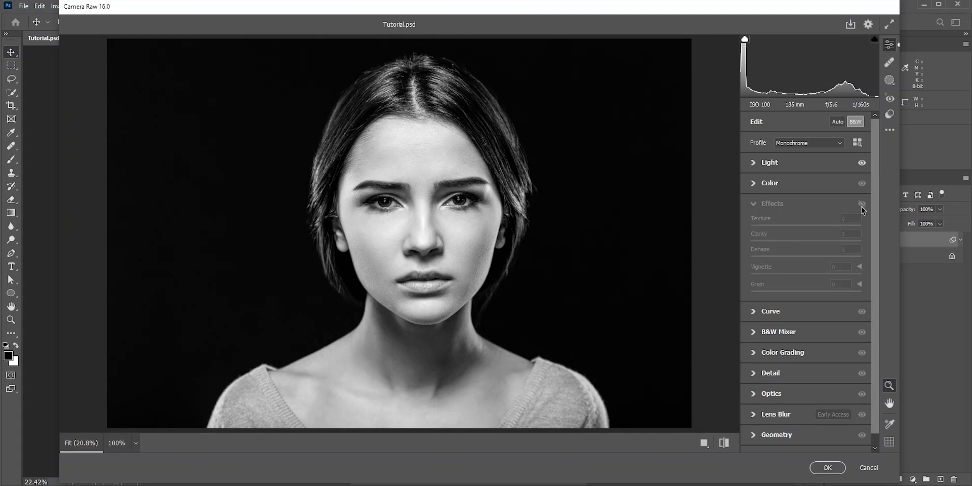
left_click(862, 205)
left_click(862, 205)
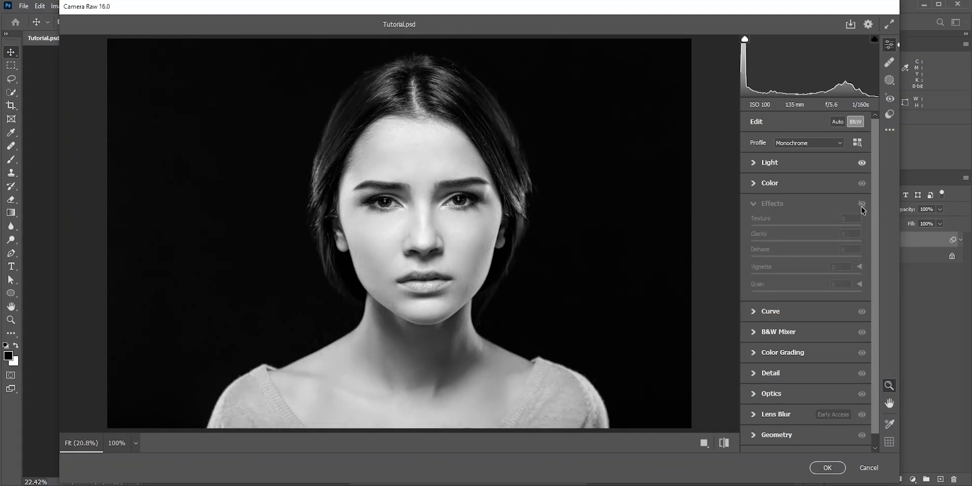
left_click(862, 207)
left_click_drag(755, 292, 805, 293)
left_click(755, 206)
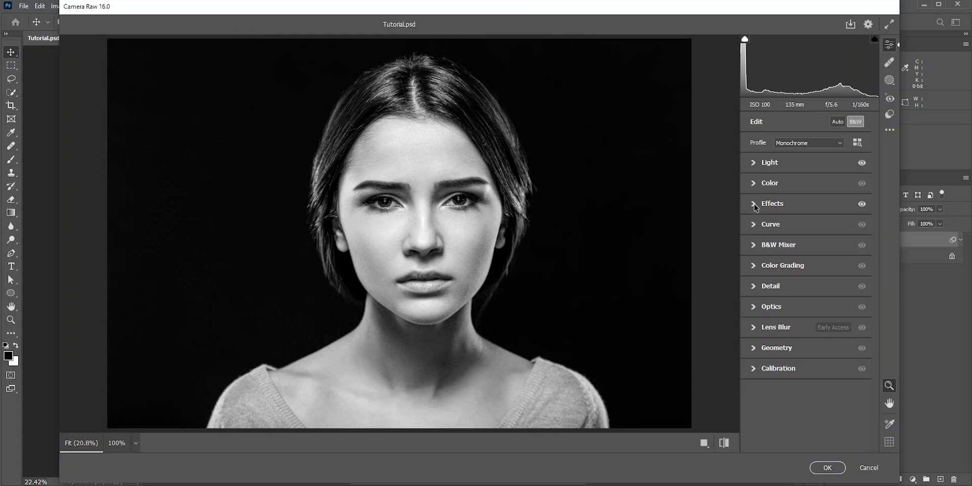
Step: Set the tone curve to Lights +10 and Shadows -21, compare, and apply the Camera Raw Filter
left_click(756, 227)
mouse_move(826, 294)
left_mouse_down()
mouse_move(831, 278)
mouse_move(831, 288)
left_mouse_up()
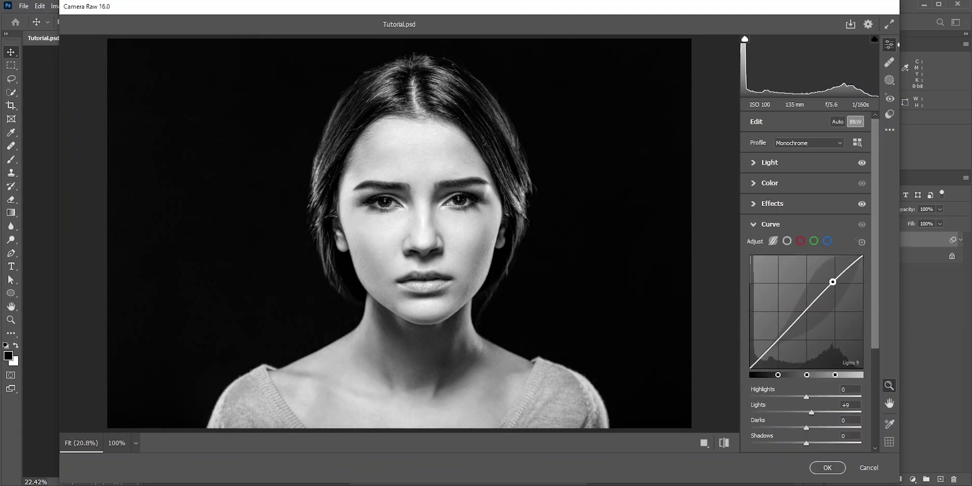
left_click_drag(775, 347, 775, 362)
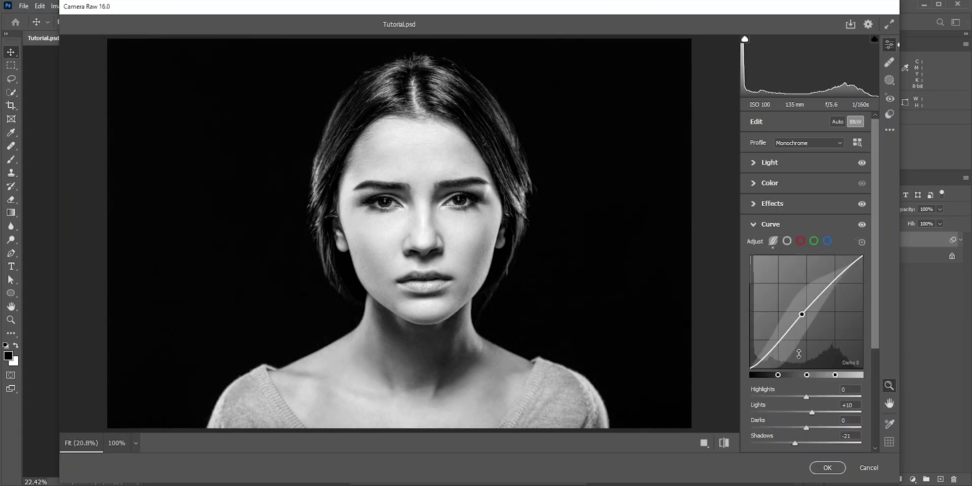
left_click(863, 225)
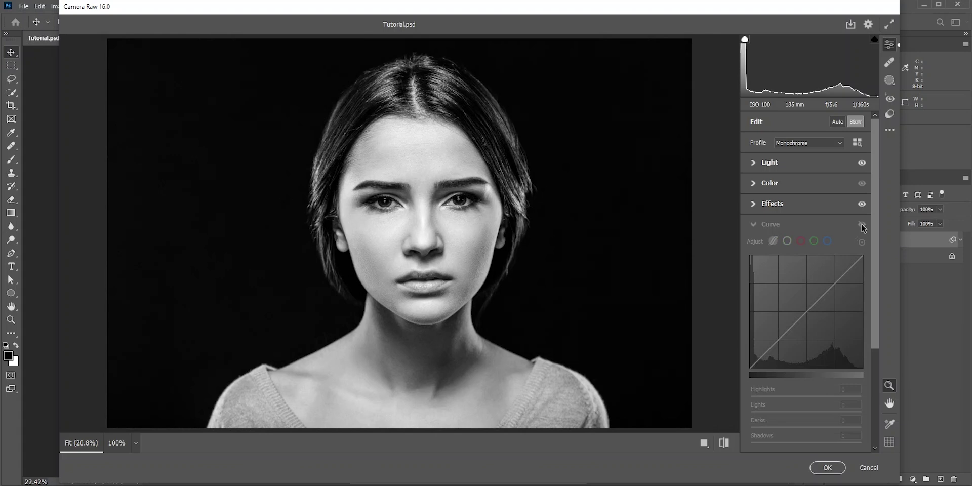
left_click(863, 224)
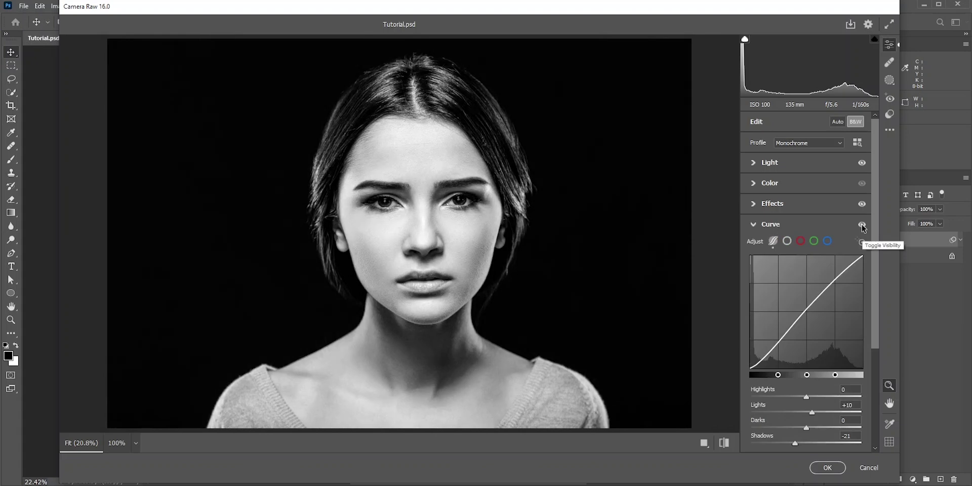
left_click(754, 225)
left_click(826, 467)
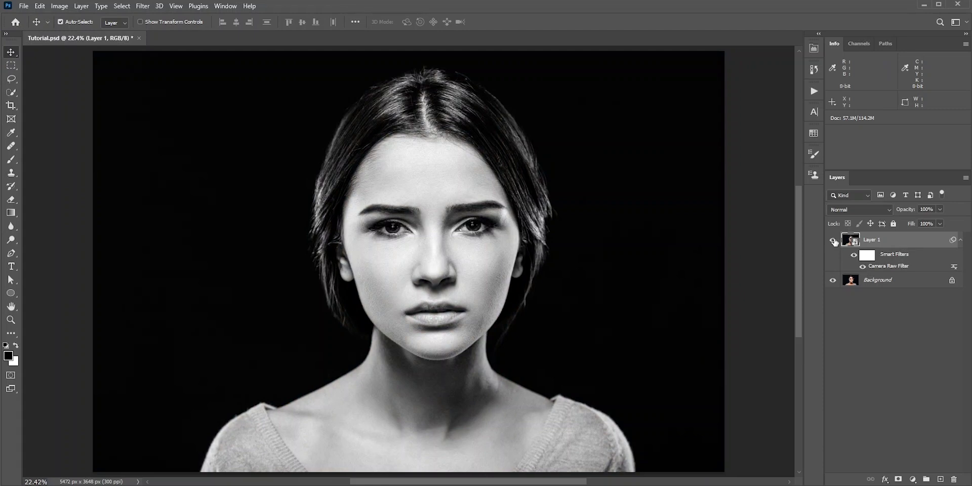
Step: Add a Curves 1 layer with its midpoint pulled down and its mask inverted to black
left_click(833, 240)
left_click(833, 240)
left_click(914, 480)
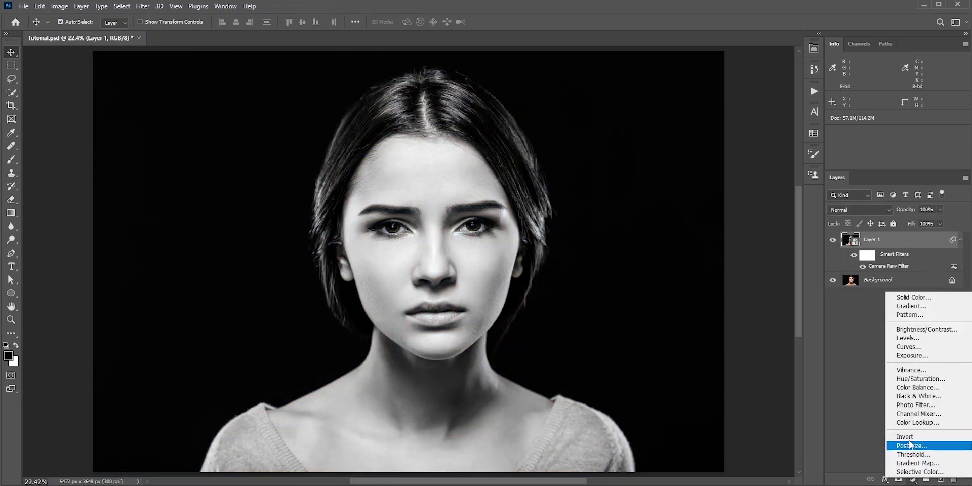
left_click(904, 347)
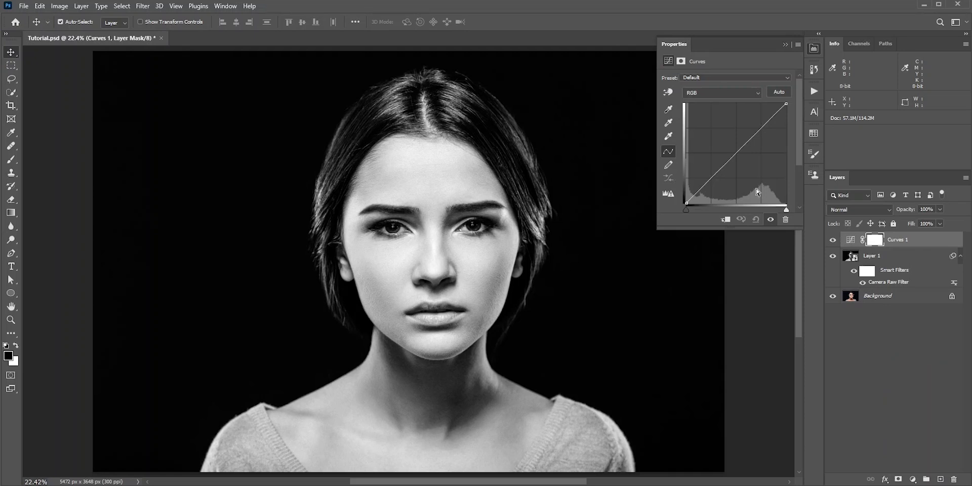
left_click_drag(740, 150, 753, 161)
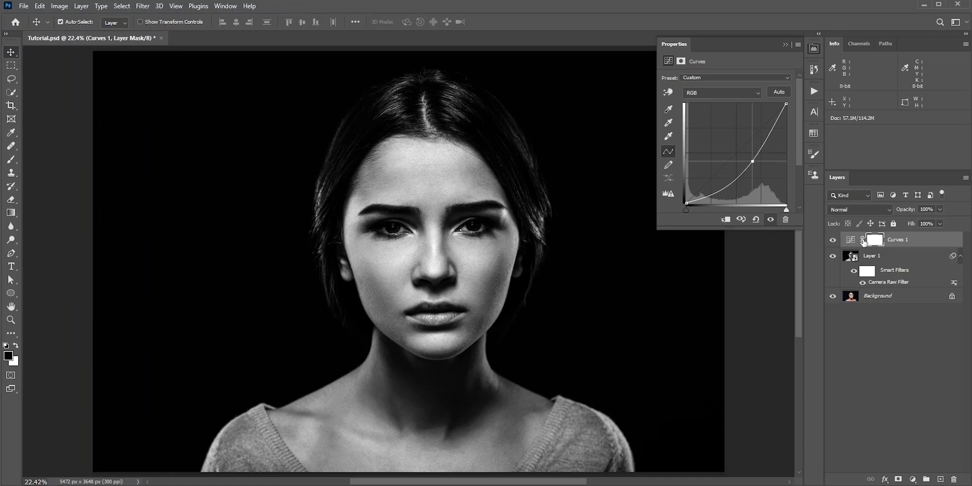
key("ctrl+i")
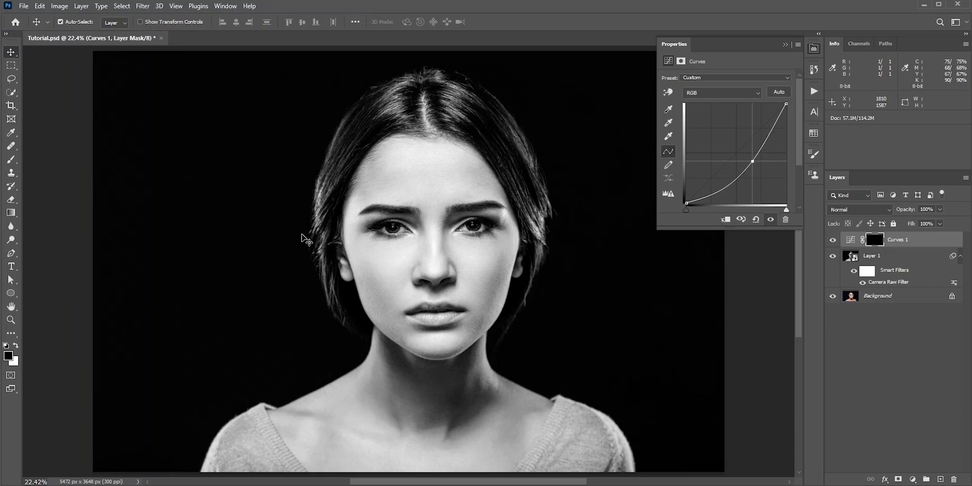
Step: With a white 176 px brush, paint darkening onto the shoulder edge in the Curves 1 mask
left_click(11, 159)
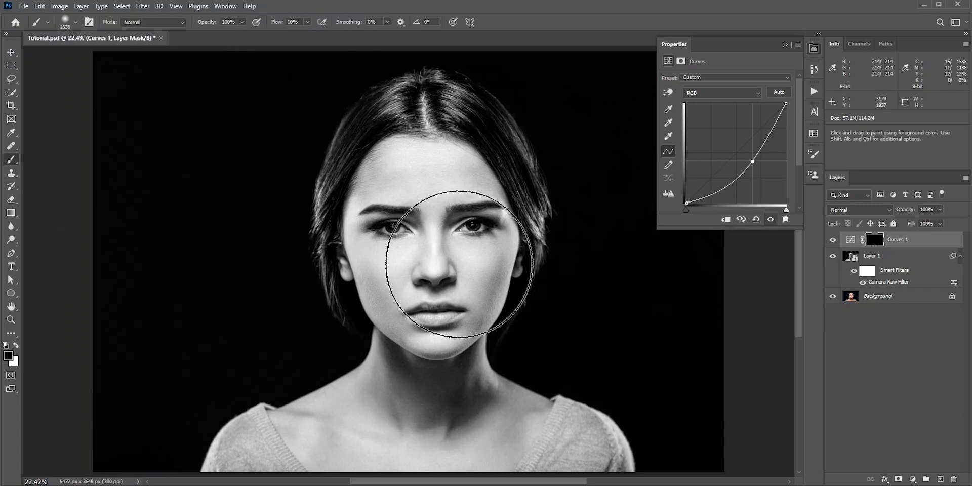
left_click_drag(464, 268, 377, 279)
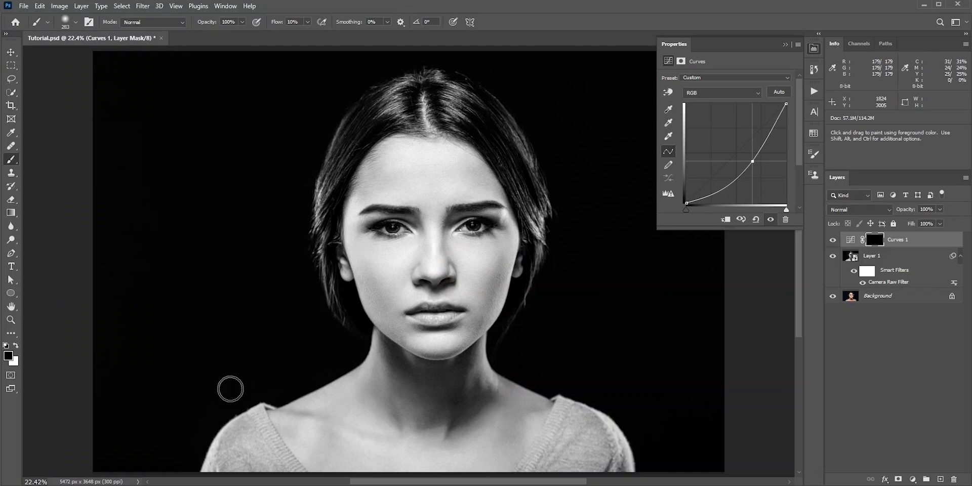
left_click(17, 347)
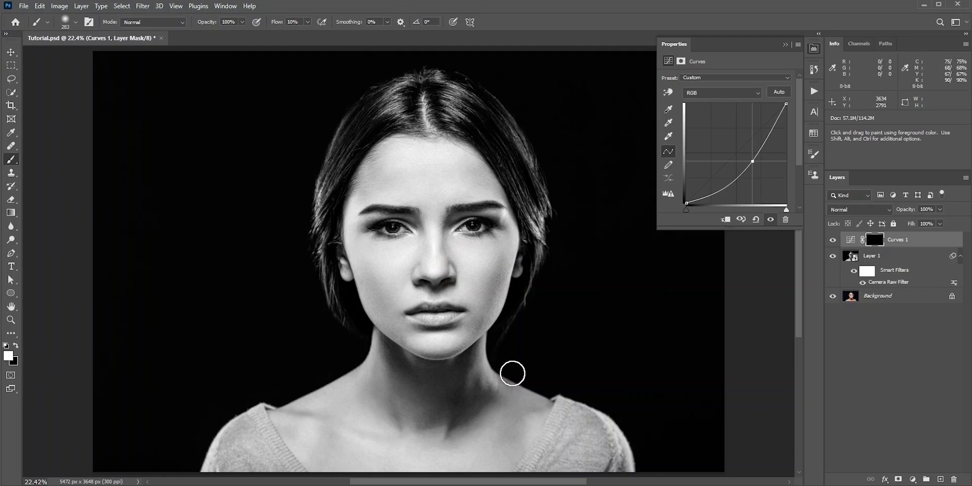
mouse_move(512, 373)
left_mouse_down()
mouse_move(492, 390)
mouse_move(429, 391)
left_mouse_up()
left_click_drag(582, 412, 540, 406)
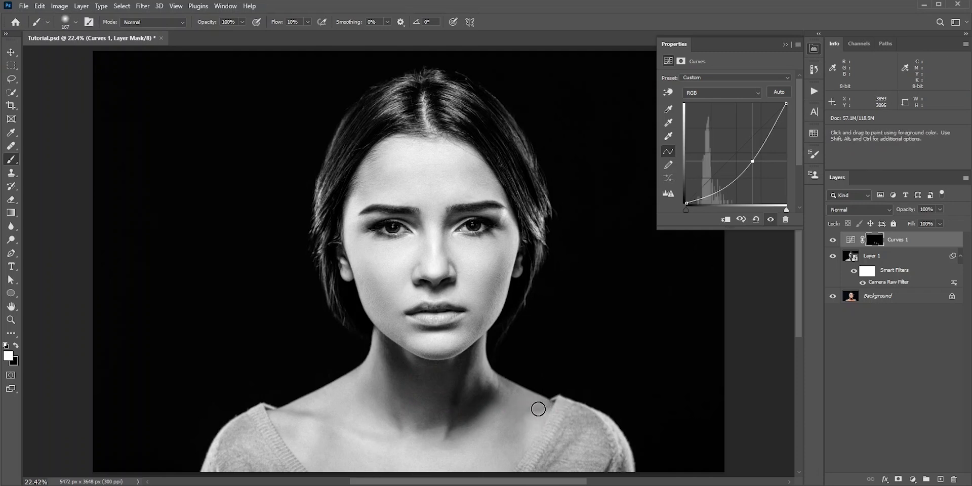
left_click_drag(354, 425, 345, 426)
Step: Paint darkening near the mouth and cheek at 274 and 202 px, then compare Curves 1 on and off
left_click_drag(382, 310, 403, 310)
left_click_drag(360, 278, 362, 281)
left_click_drag(362, 163, 354, 163)
left_click_drag(483, 307, 439, 282)
left_click(833, 239)
left_click(833, 240)
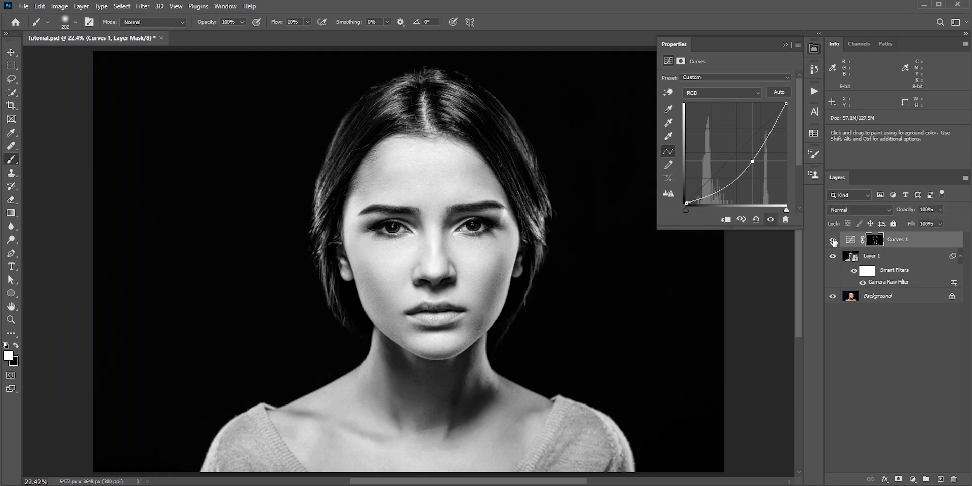
Step: Add a Curves 2 layer with a raised brightening curve and its mask inverted to black
left_click(833, 239)
left_click(913, 479)
left_click(876, 354)
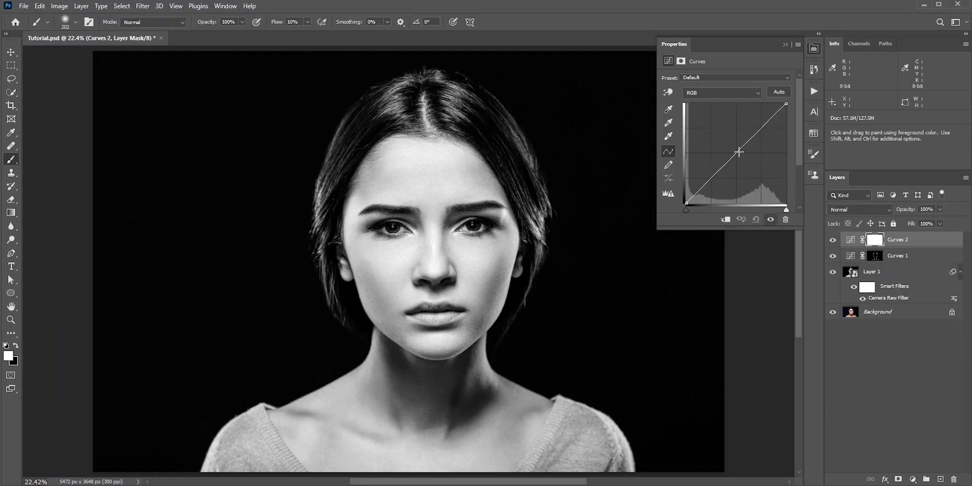
left_click_drag(736, 154, 736, 135)
key("ctrl+i")
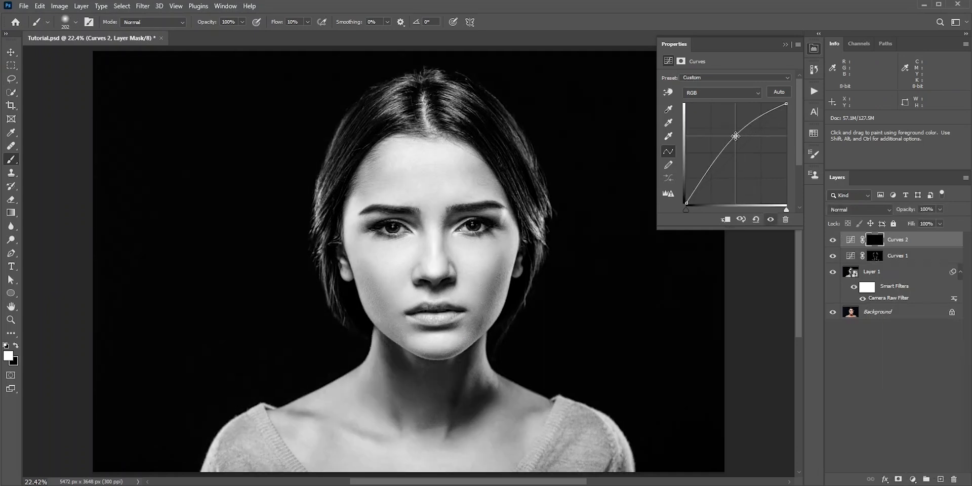
Step: Resize the brush to 193, 113 and 202 px on the Curves 2 mask, then compare Curves 2 on and off
left_click_drag(491, 156, 486, 154)
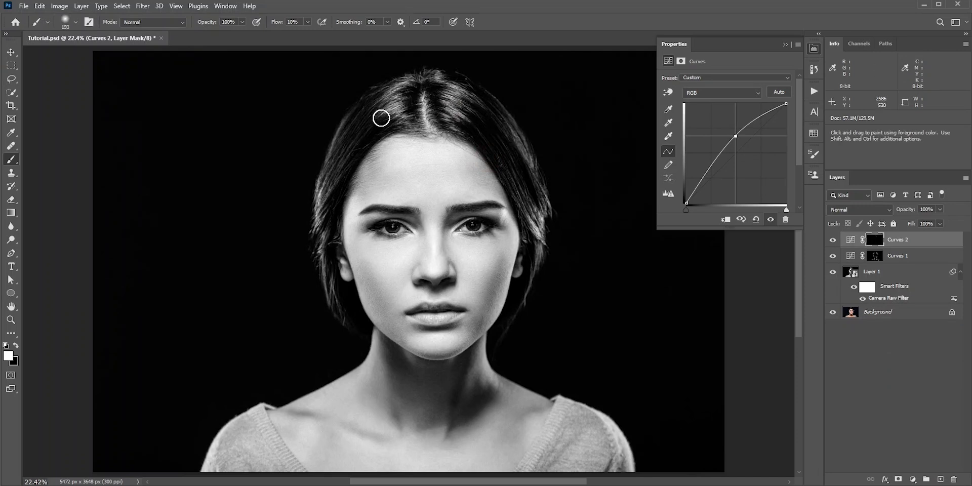
left_click_drag(557, 228, 542, 228)
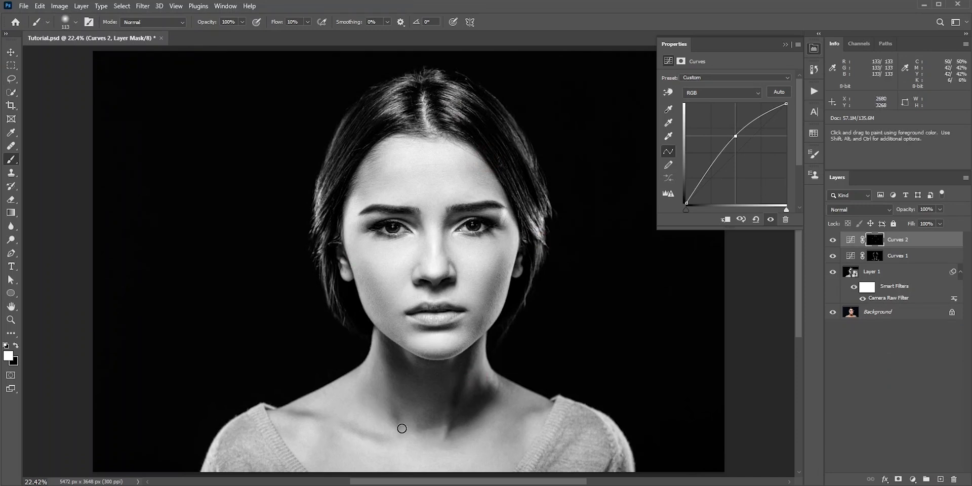
left_click_drag(522, 423, 543, 424)
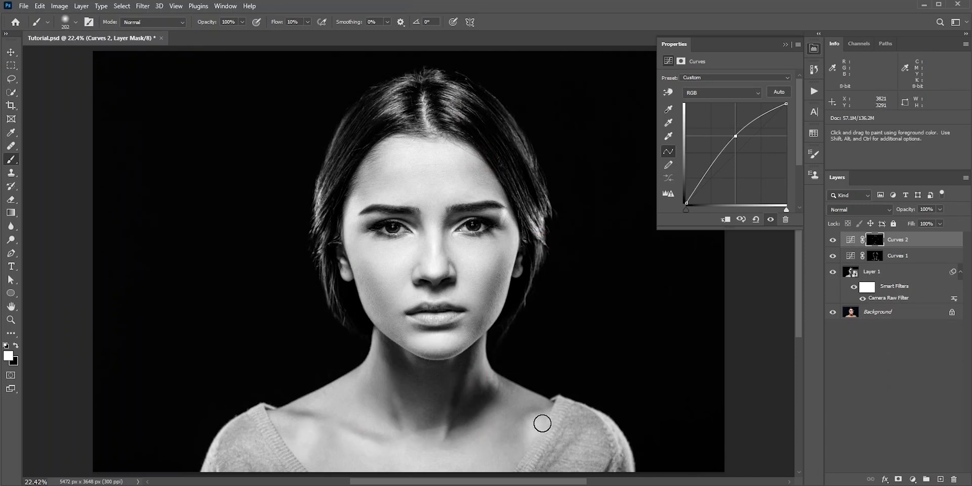
left_click(833, 240)
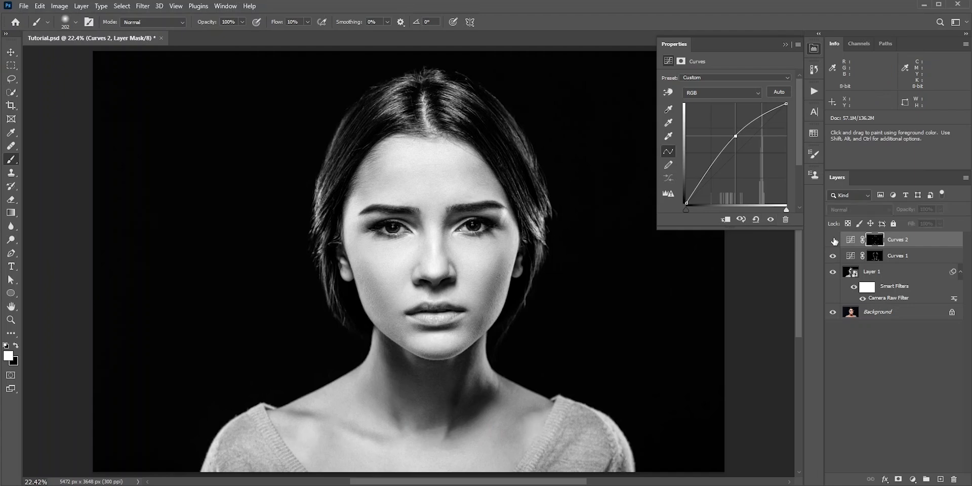
left_click(834, 240)
Step: Set Curves 2's Blend If Underlying Layer range to 59/179 through 255 for a gradual falloff
double_click(943, 244)
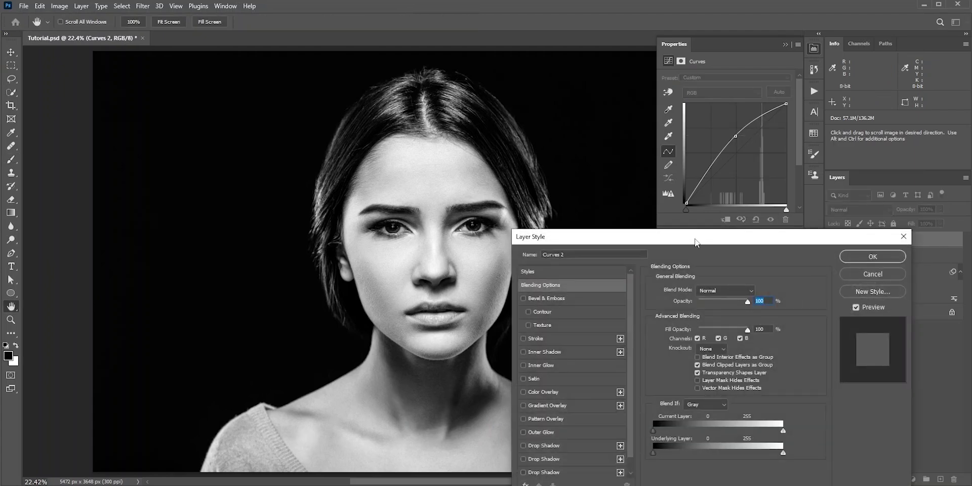
left_click_drag(697, 238, 725, 143)
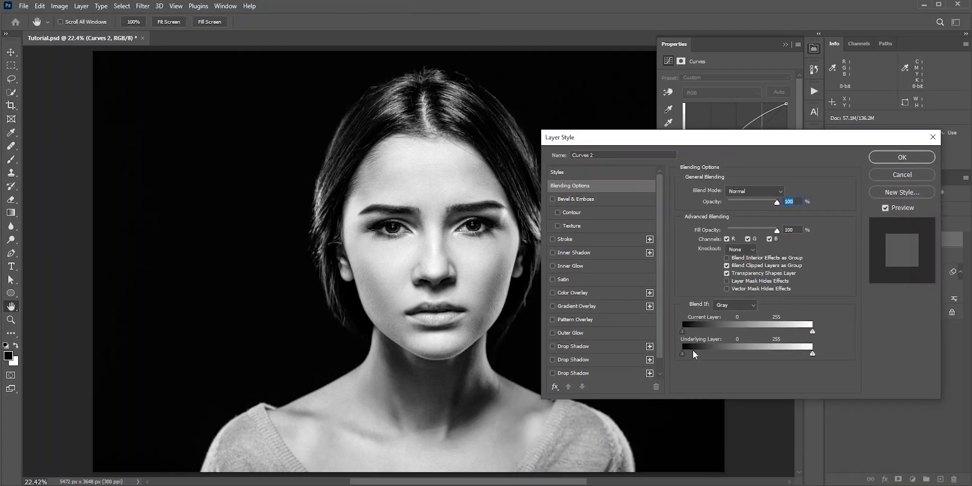
left_click_drag(684, 354, 775, 357)
key("alt")
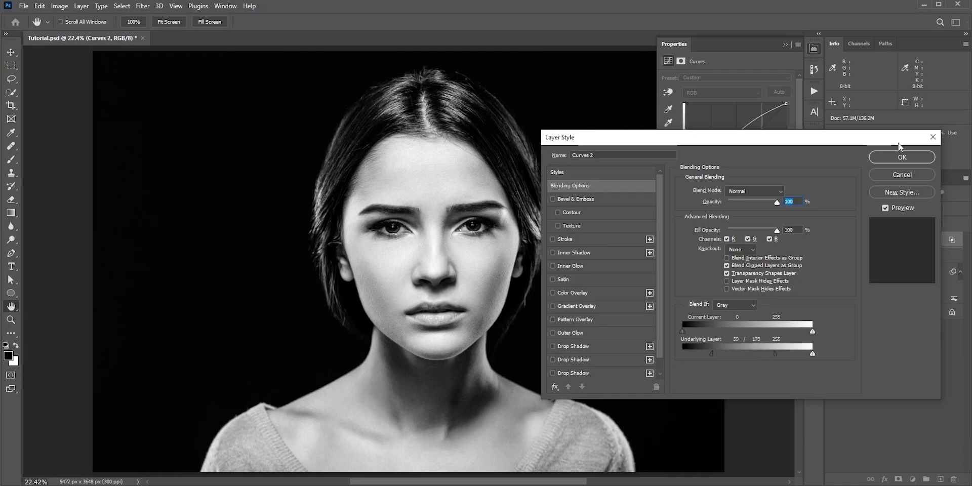
left_click(902, 157)
key("b")
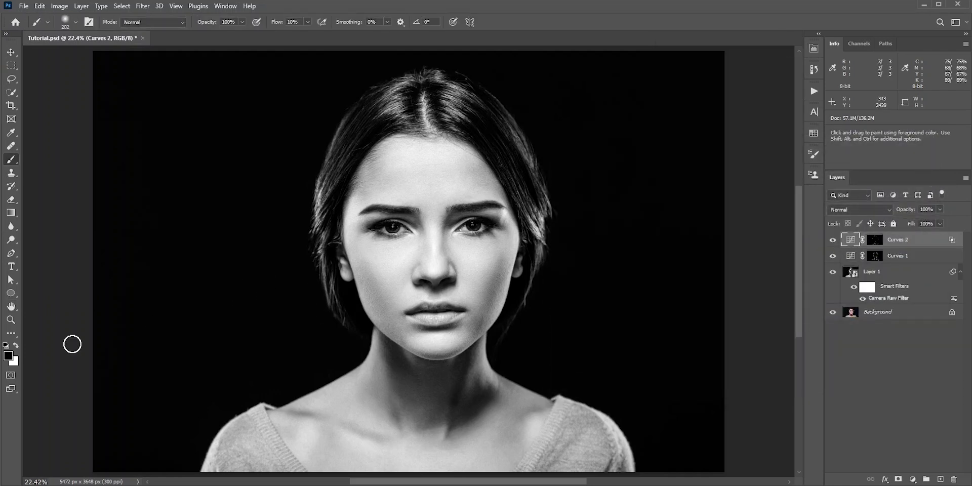
left_click(8, 355)
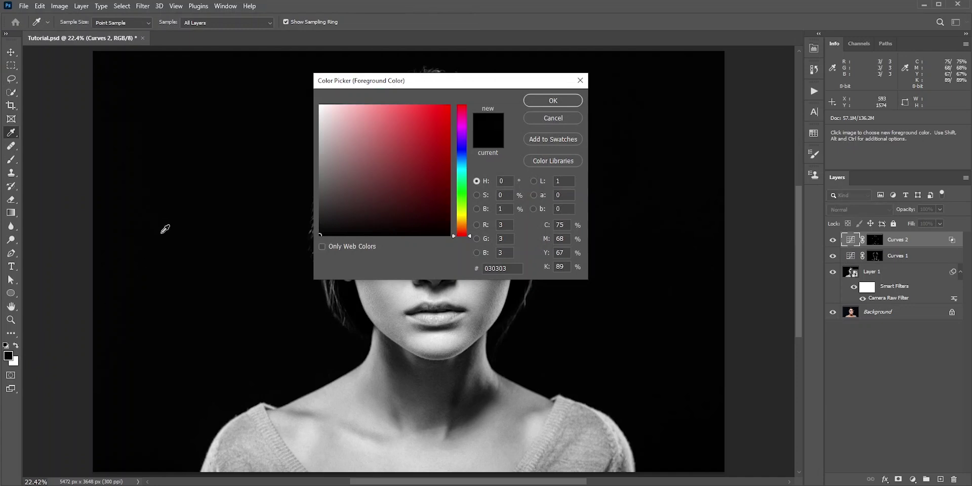
left_click(160, 231)
left_click_drag(465, 81, 235, 90)
left_click(425, 190)
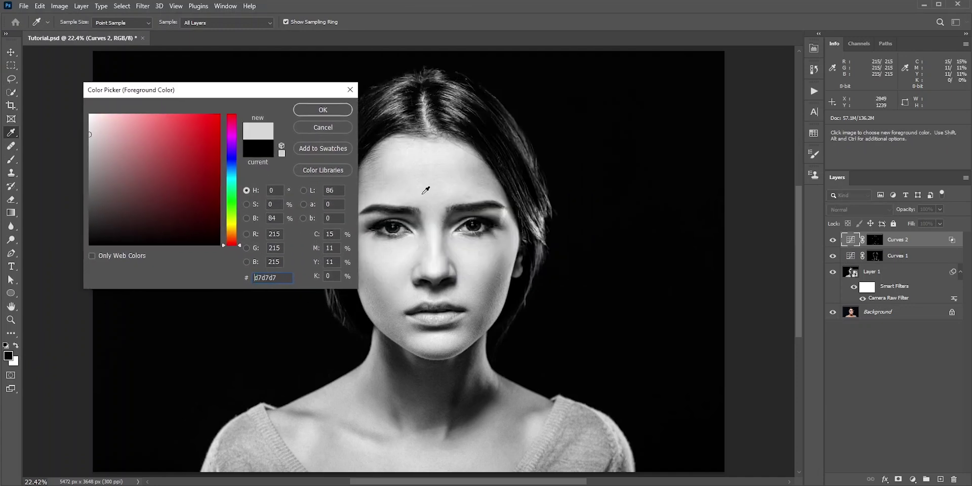
left_click(428, 148)
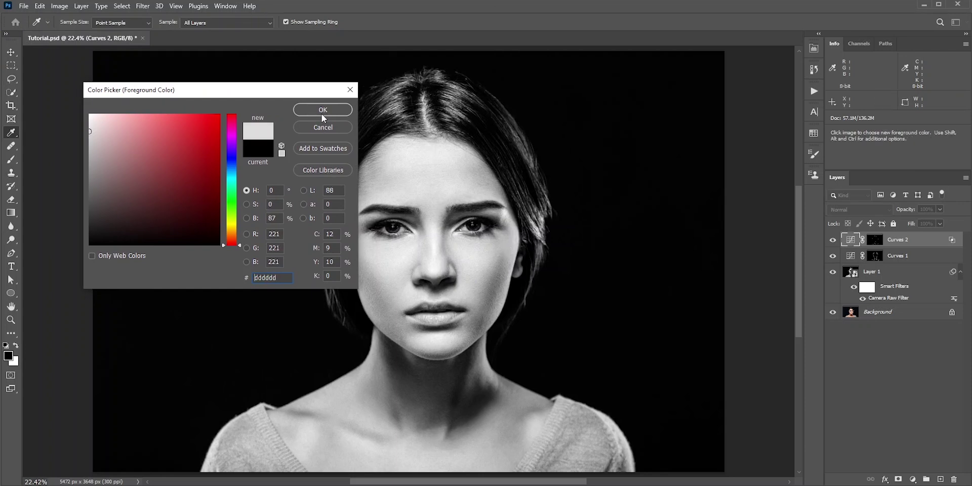
left_click(326, 128)
key("b")
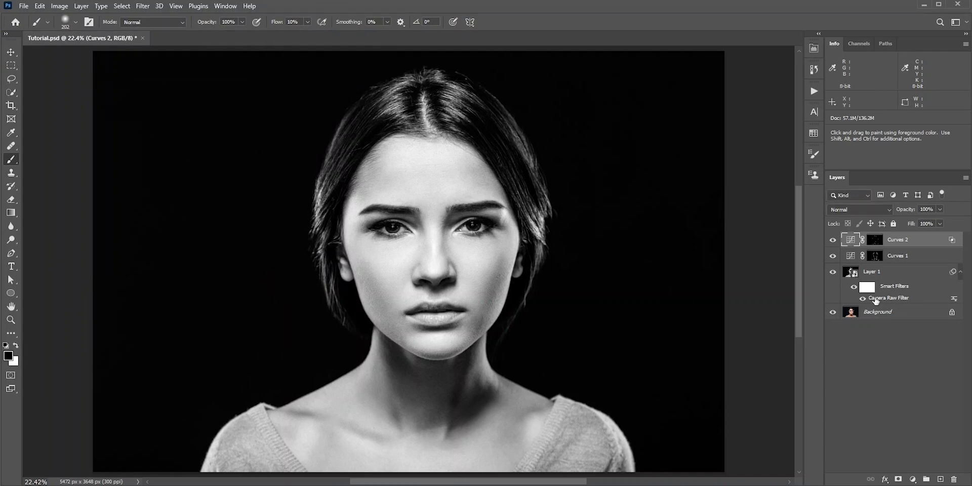
left_click(876, 299)
double_click(876, 298)
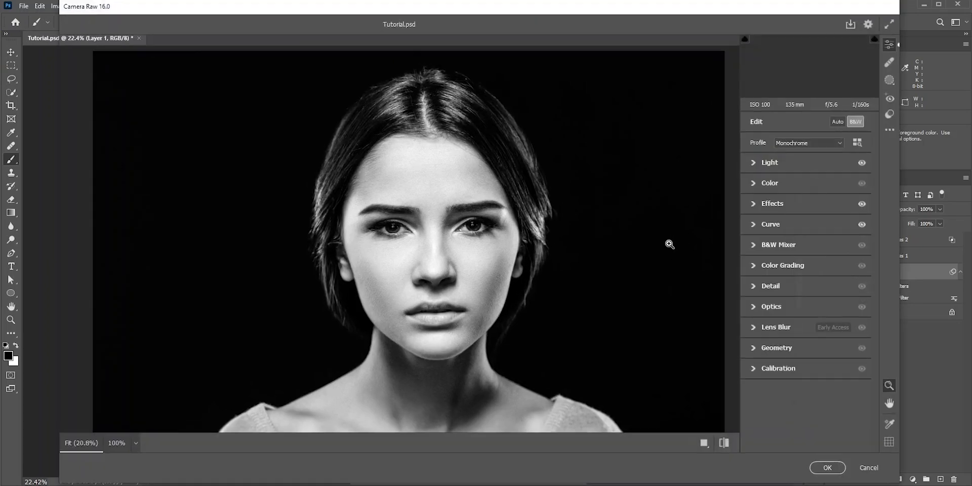
left_click(755, 162)
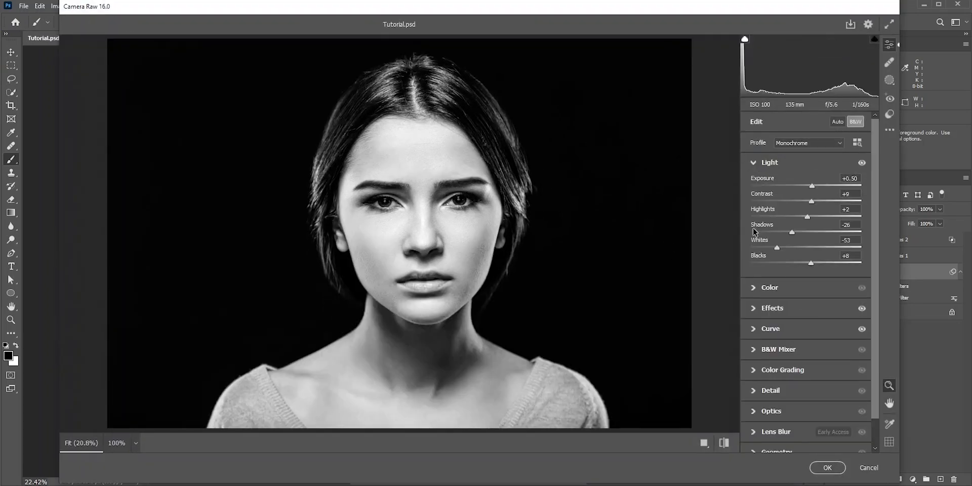
left_click(869, 467)
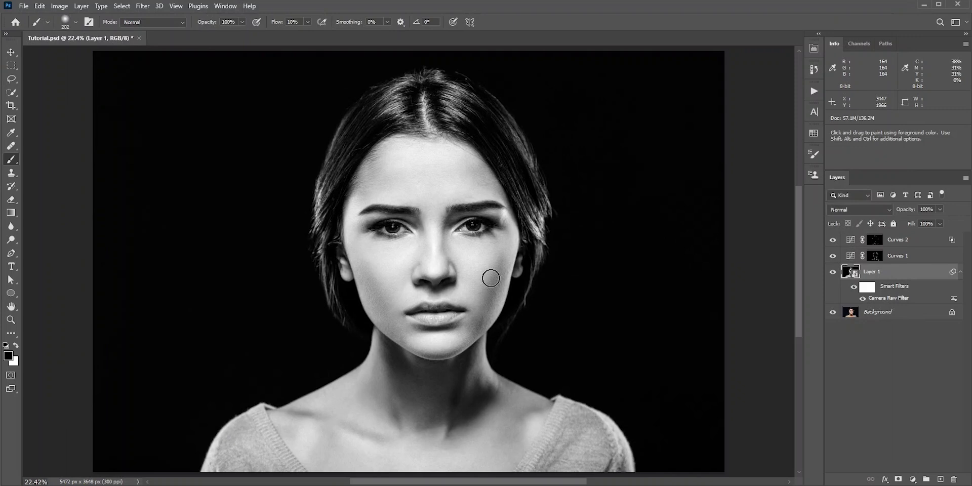
left_click(874, 240)
key("x")
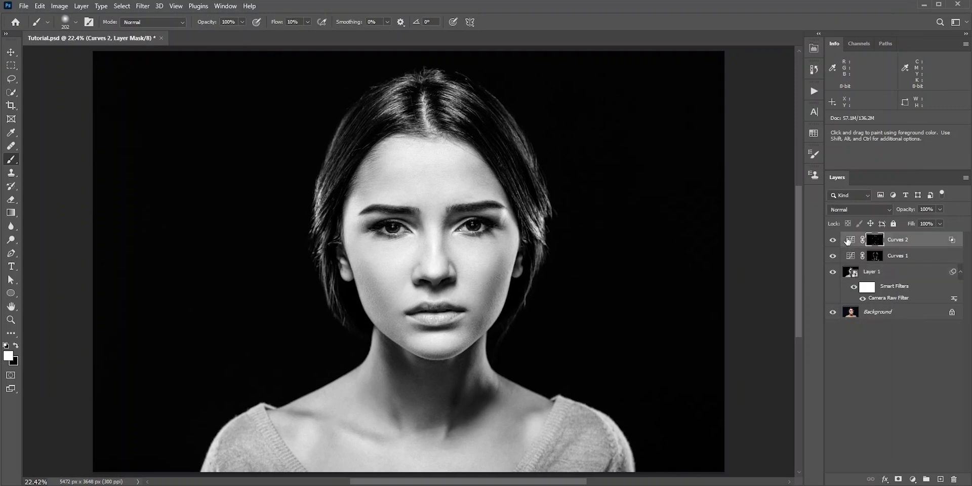
Step: Add a Levels 1 layer with output levels 39 to 229 and the midtone slider at 0.78
left_click(914, 480)
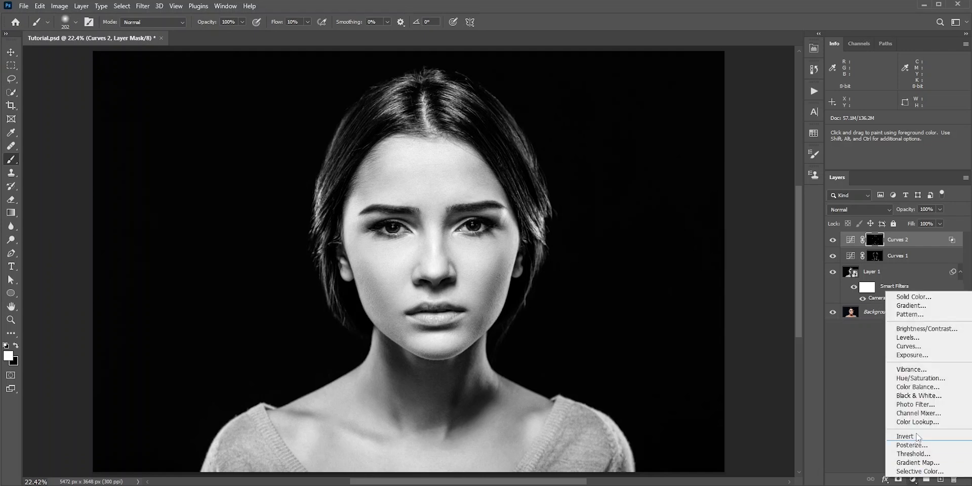
left_click(911, 338)
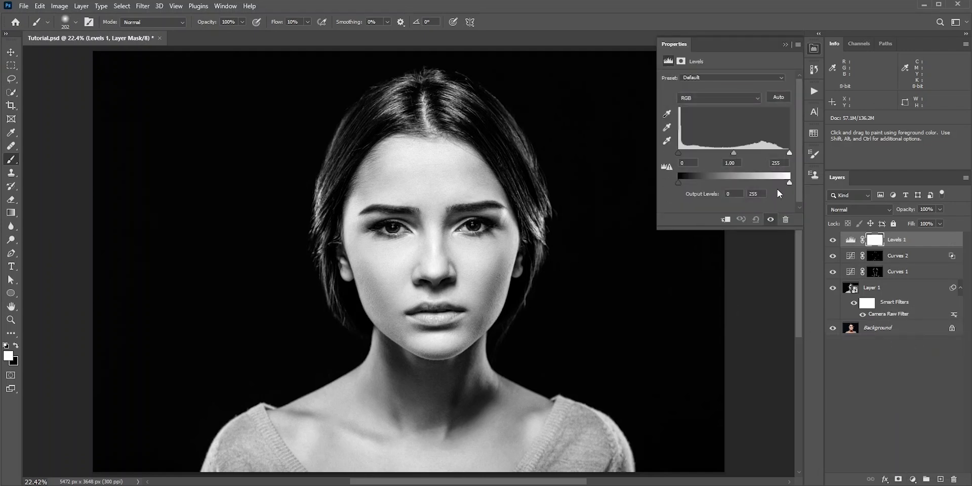
mouse_move(790, 183)
left_mouse_down()
mouse_move(767, 182)
mouse_move(794, 185)
mouse_move(771, 183)
mouse_move(780, 185)
left_mouse_up()
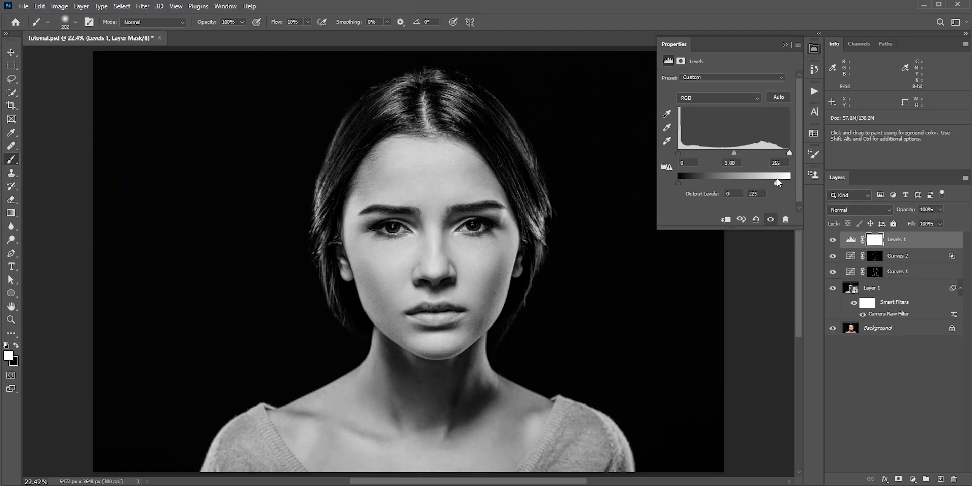
left_click_drag(681, 181, 696, 180)
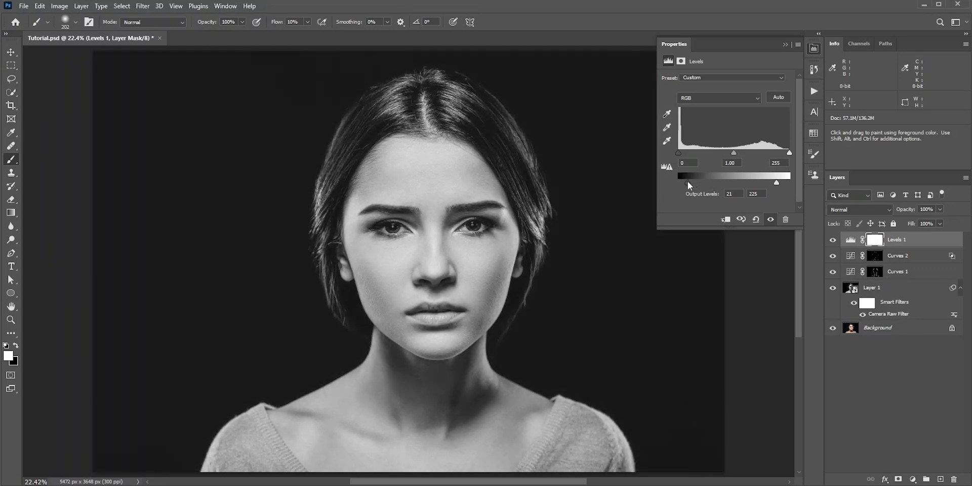
left_click_drag(777, 183, 778, 183)
left_click_drag(690, 181, 696, 180)
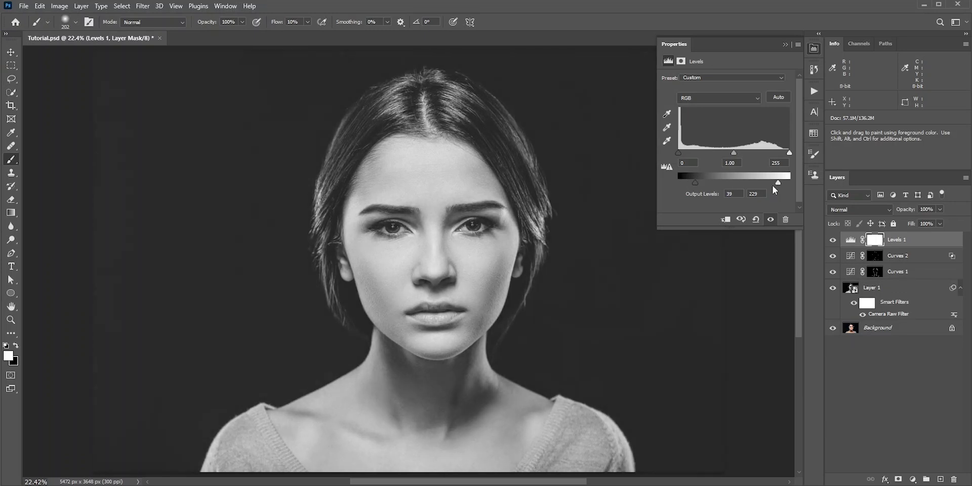
left_click_drag(734, 153, 744, 154)
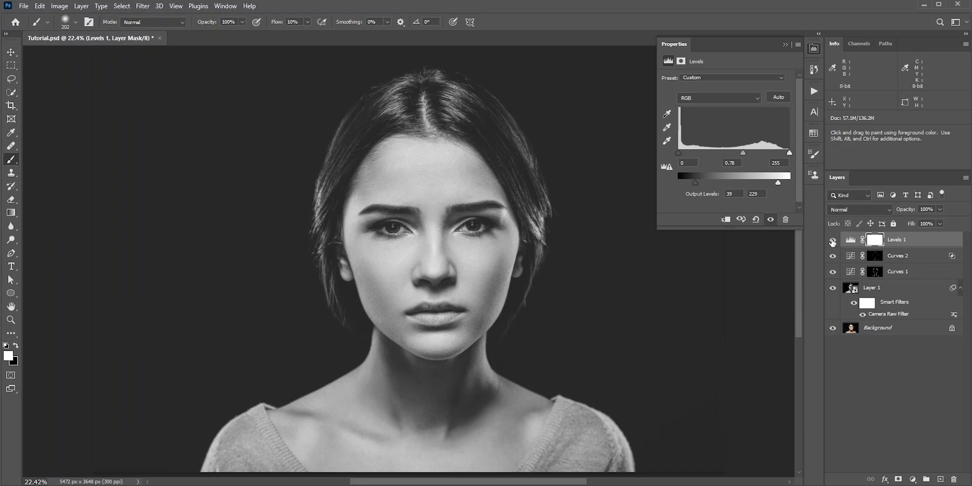
Step: Toggle Levels 1 off and on to compare the matte look, then close its properties
left_click(834, 245)
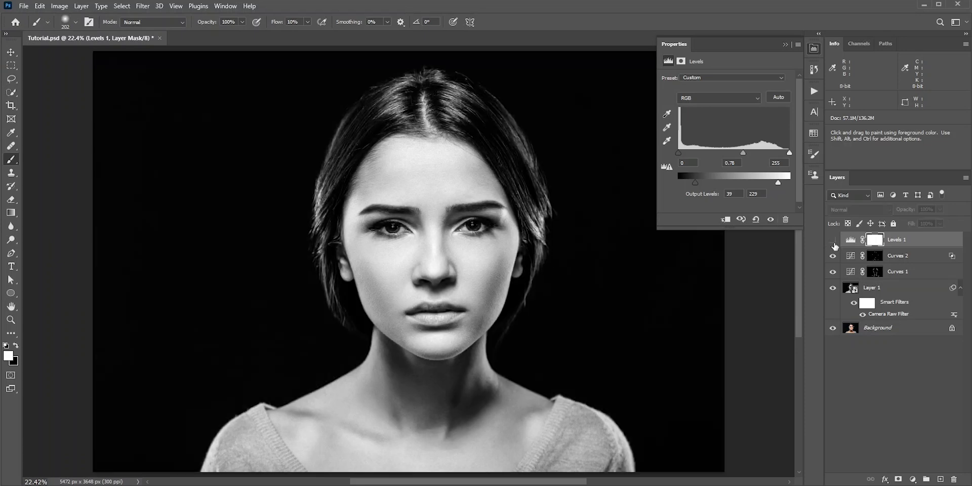
left_click(833, 241)
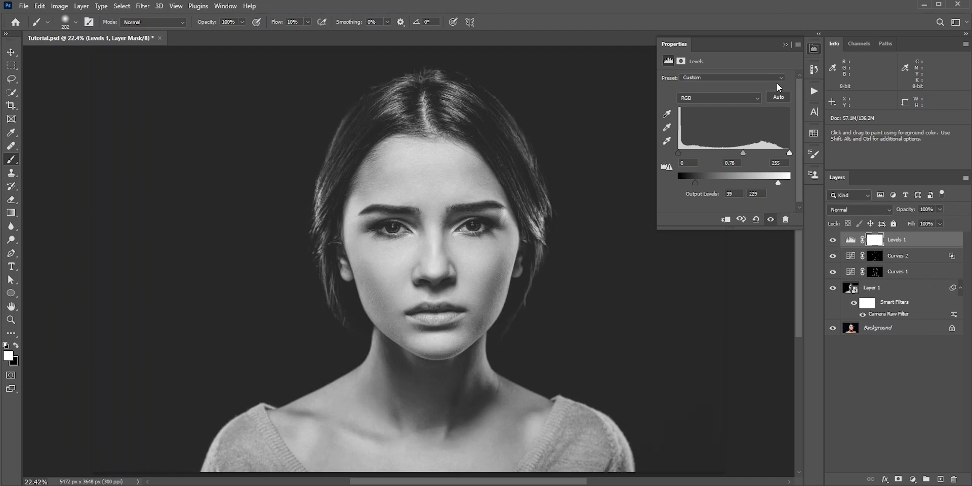
left_click(786, 45)
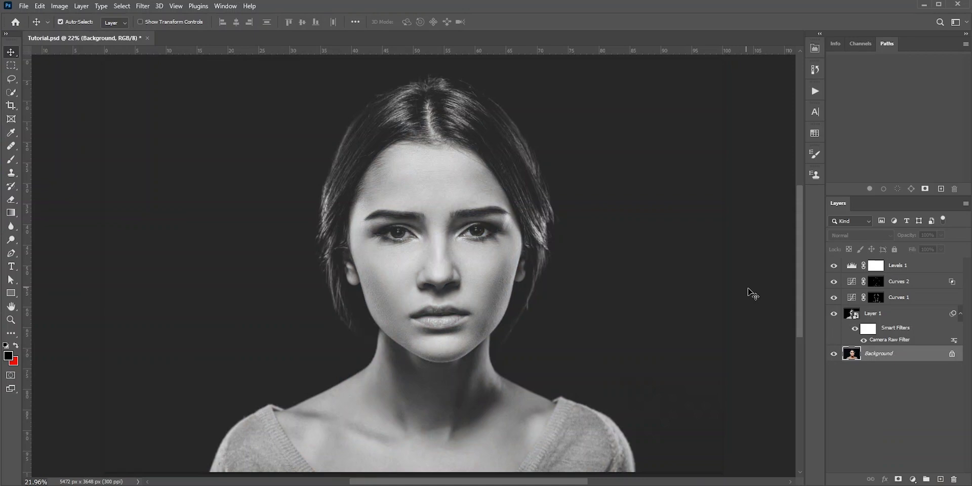
Step: Add a Black & White layer above Background with upper layers hidden, then make all layers visible again
left_click_drag(834, 314, 834, 269)
left_click(914, 480)
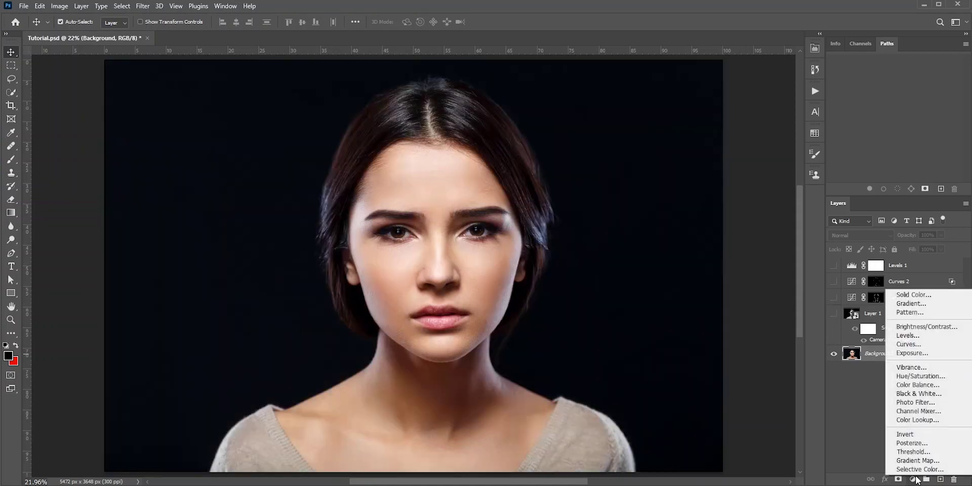
left_click(918, 394)
left_click(849, 270)
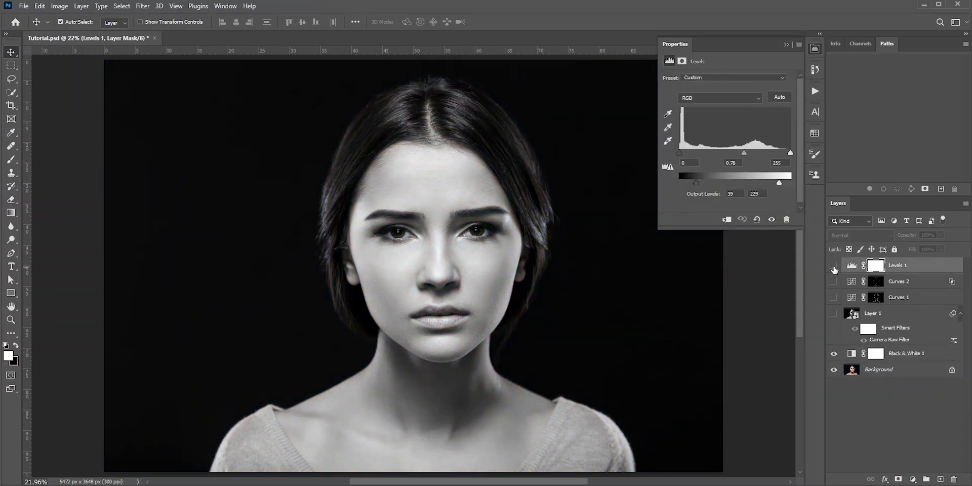
left_click(835, 267)
left_click(787, 44)
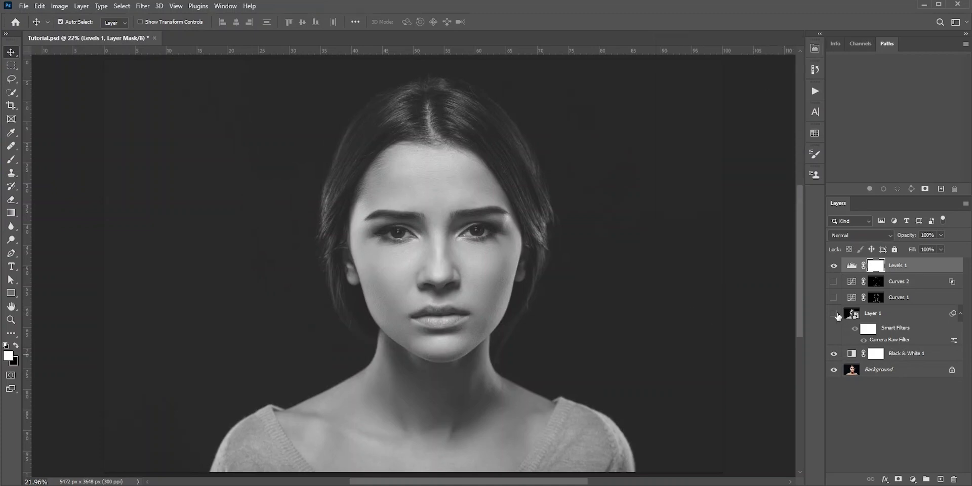
left_click_drag(834, 314, 837, 288)
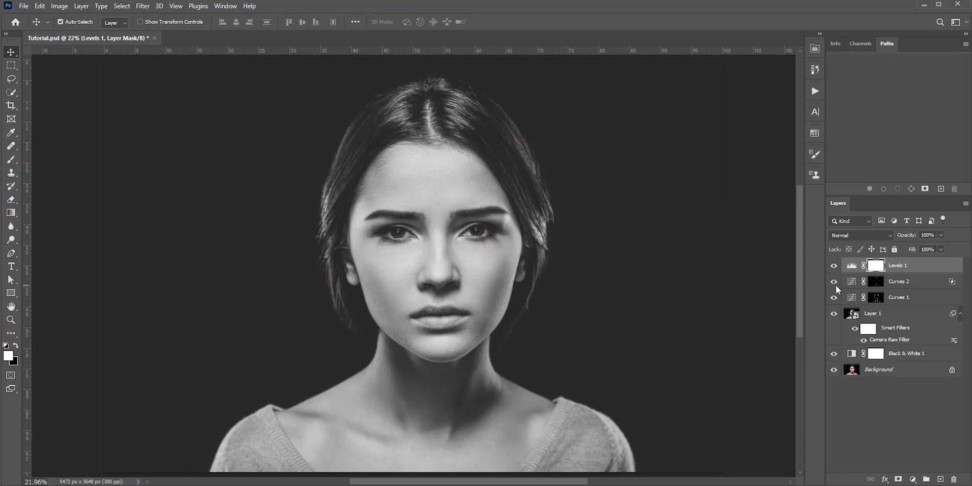